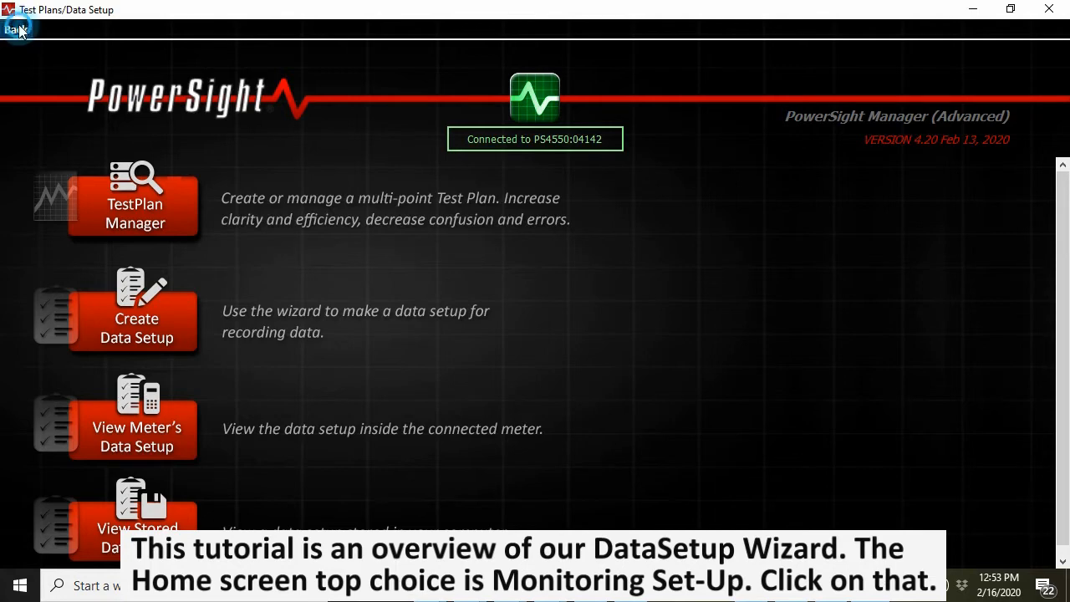
Start creating a new data setup with the wizard from the monitoring set-up area.
{"action": "left_click", "coordinate": [17, 30]}
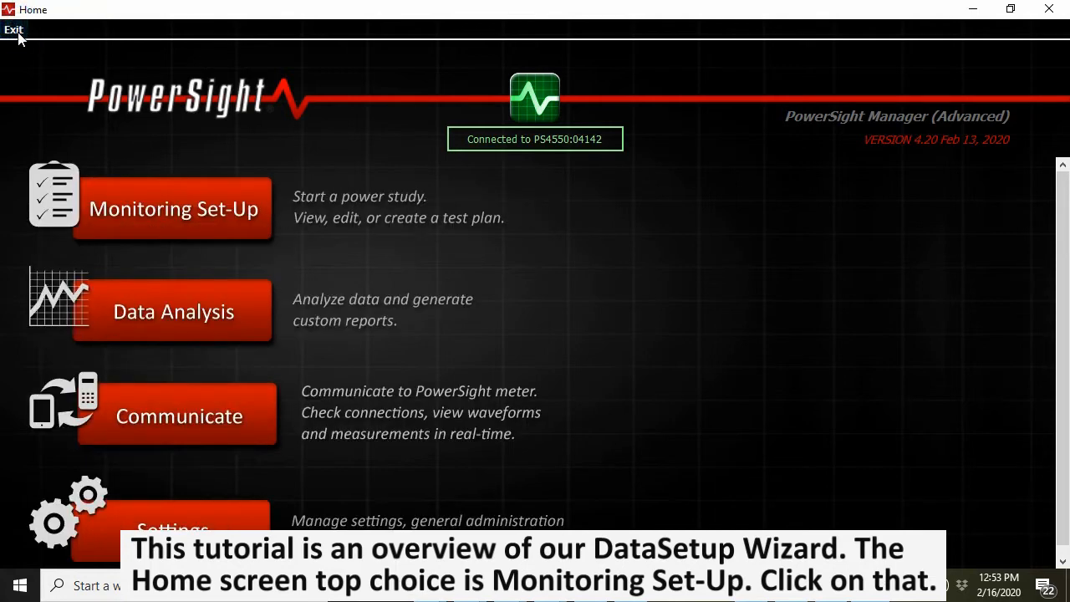
{"action": "left_click", "coordinate": [156, 215]}
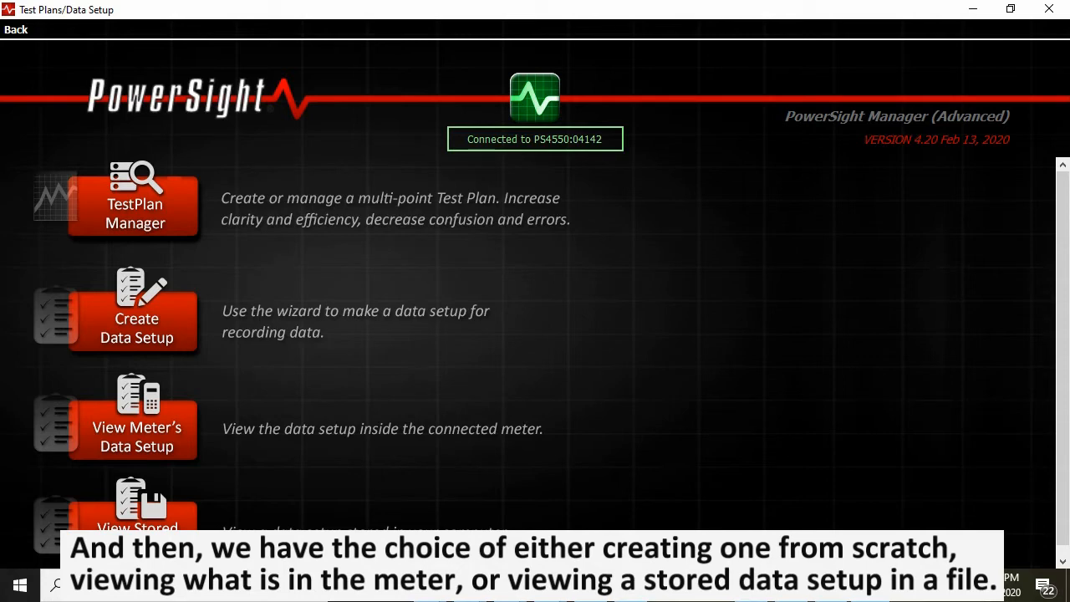
{"action": "left_click", "coordinate": [130, 326]}
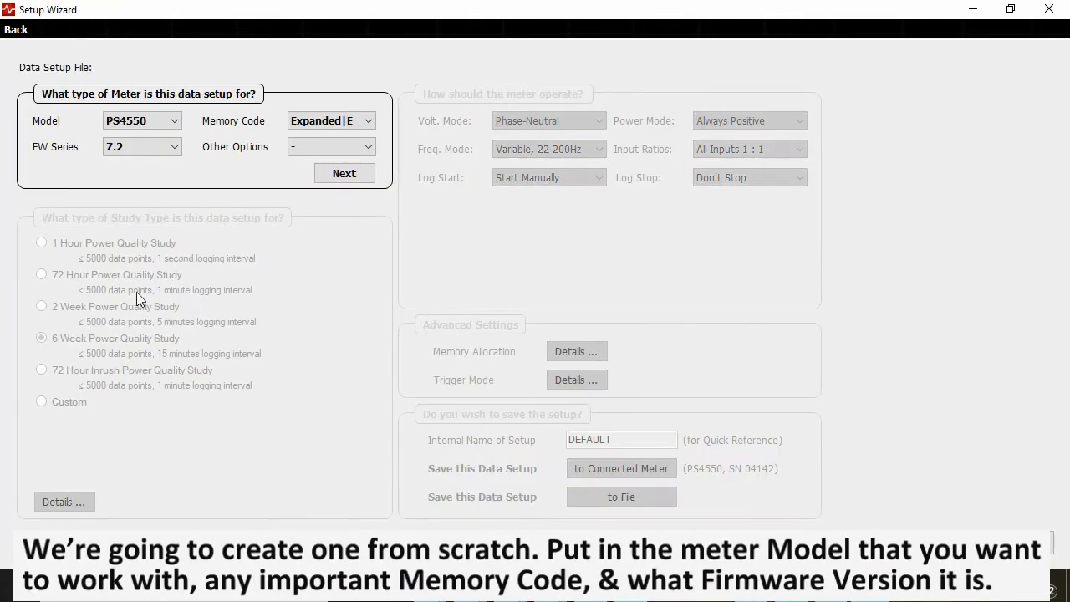
Accept meter model PS4550, memory code Expanded|E and firmware series 7.2, and proceed to the study type.
{"action": "left_click", "coordinate": [177, 119]}
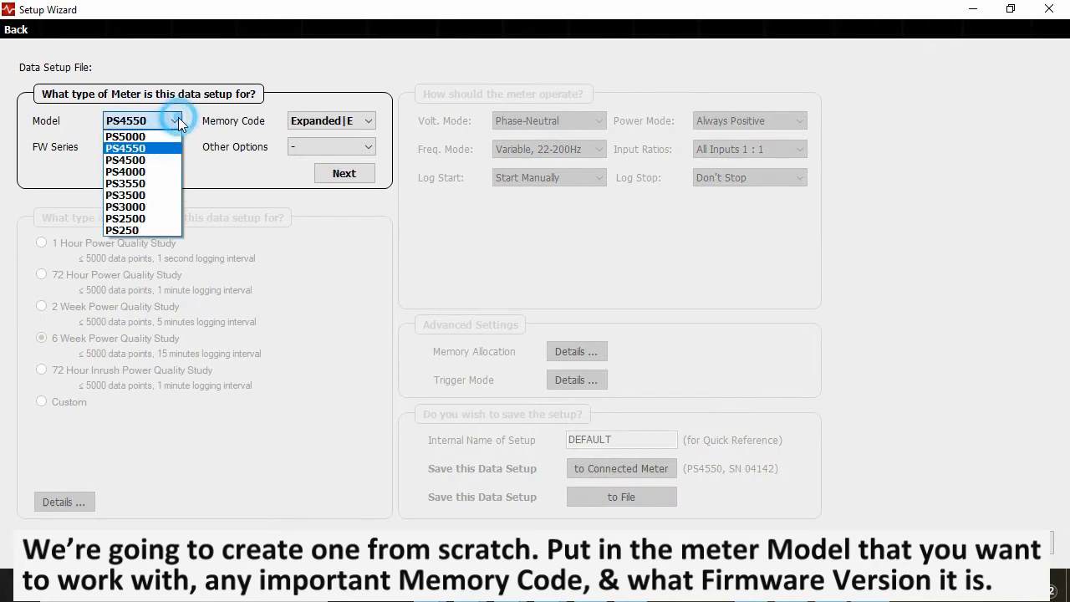
{"action": "left_click", "coordinate": [178, 121]}
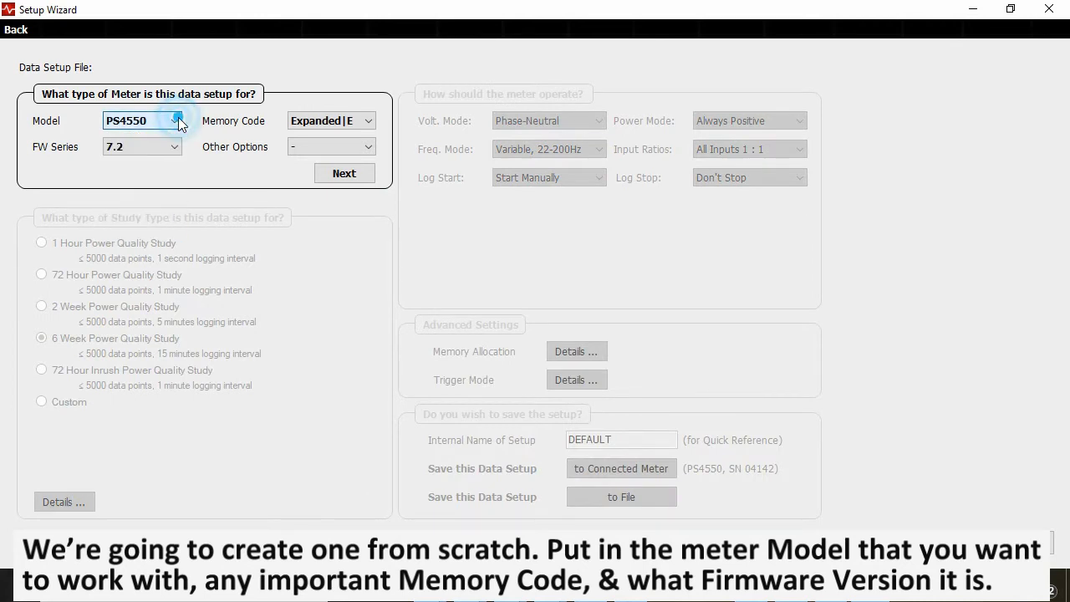
{"action": "left_click", "coordinate": [367, 121]}
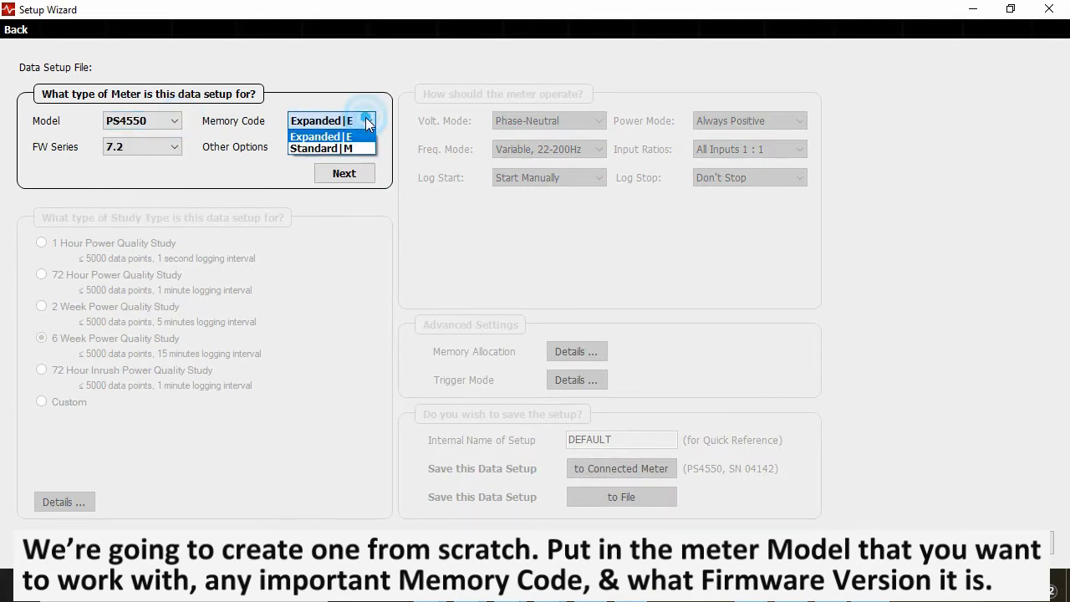
{"action": "left_click", "coordinate": [367, 118]}
{"action": "left_click", "coordinate": [175, 151]}
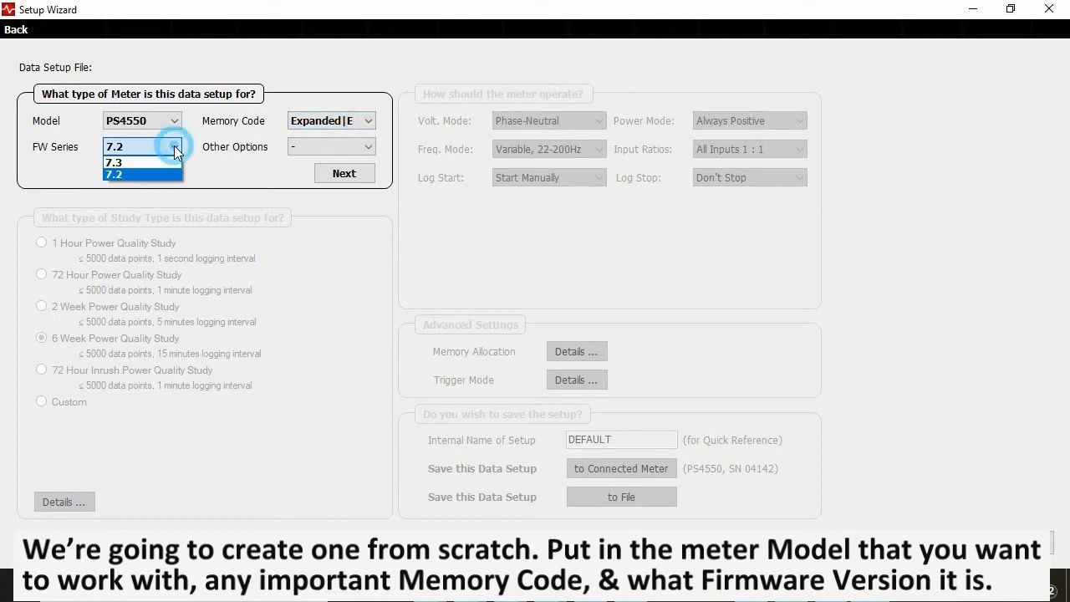
{"action": "left_click", "coordinate": [174, 146]}
{"action": "left_click", "coordinate": [322, 169]}
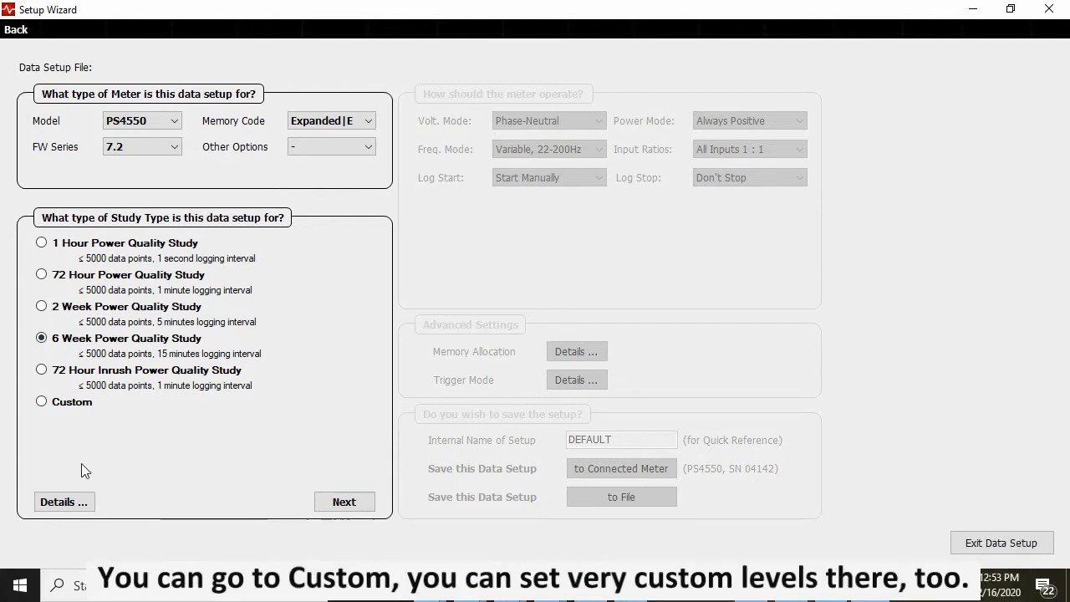
Accept the 6 Week Power Quality Study and operating modes with Phase-Neutral voltage and Always Positive power, proceeding to the advanced settings.
{"action": "left_click", "coordinate": [343, 503]}
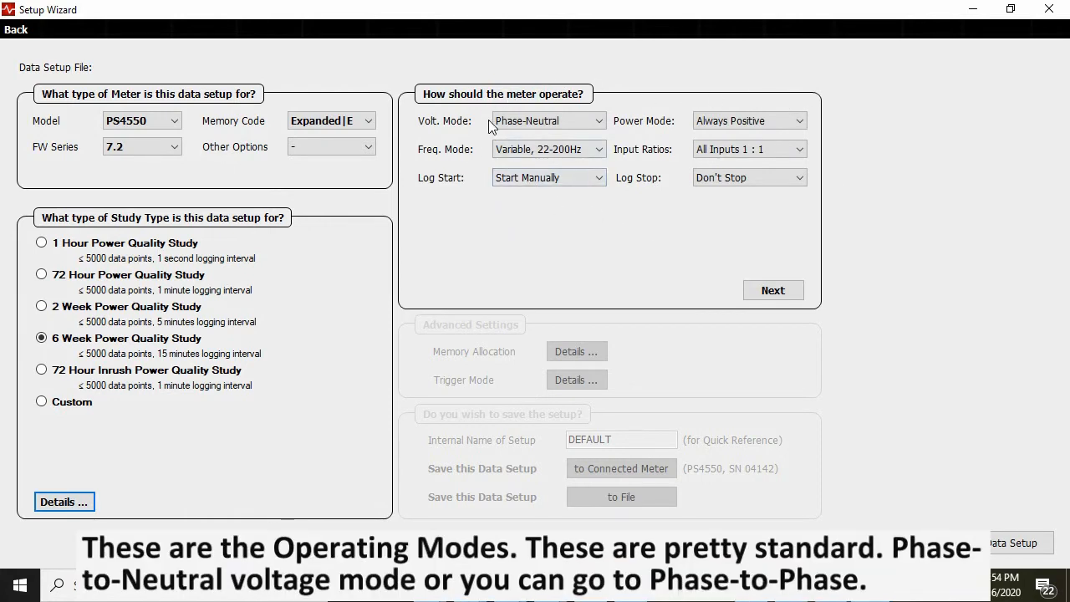
{"action": "left_click", "coordinate": [598, 122]}
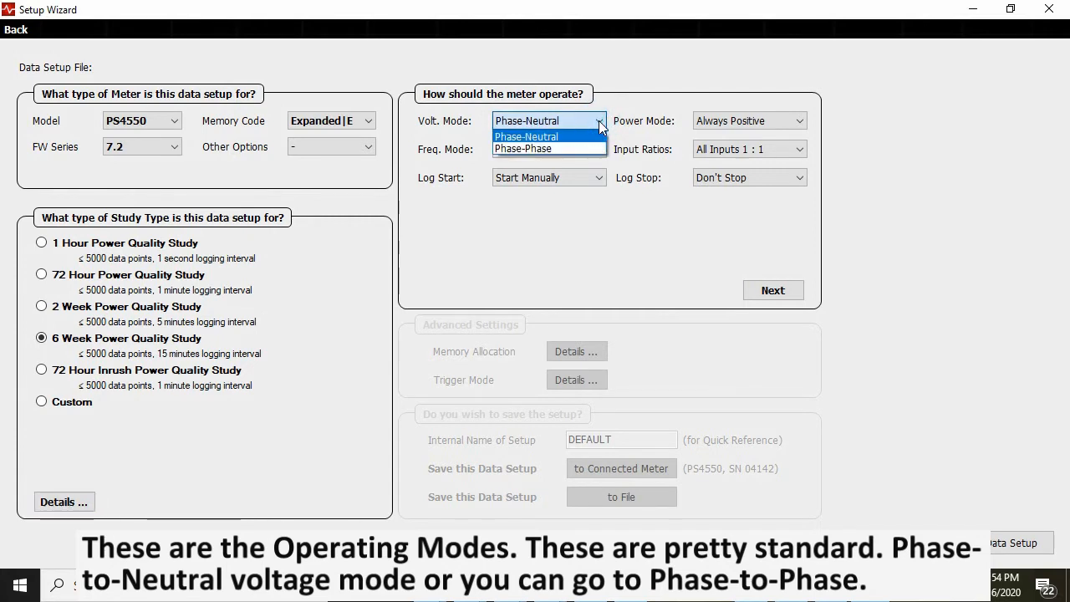
{"action": "left_click", "coordinate": [598, 120]}
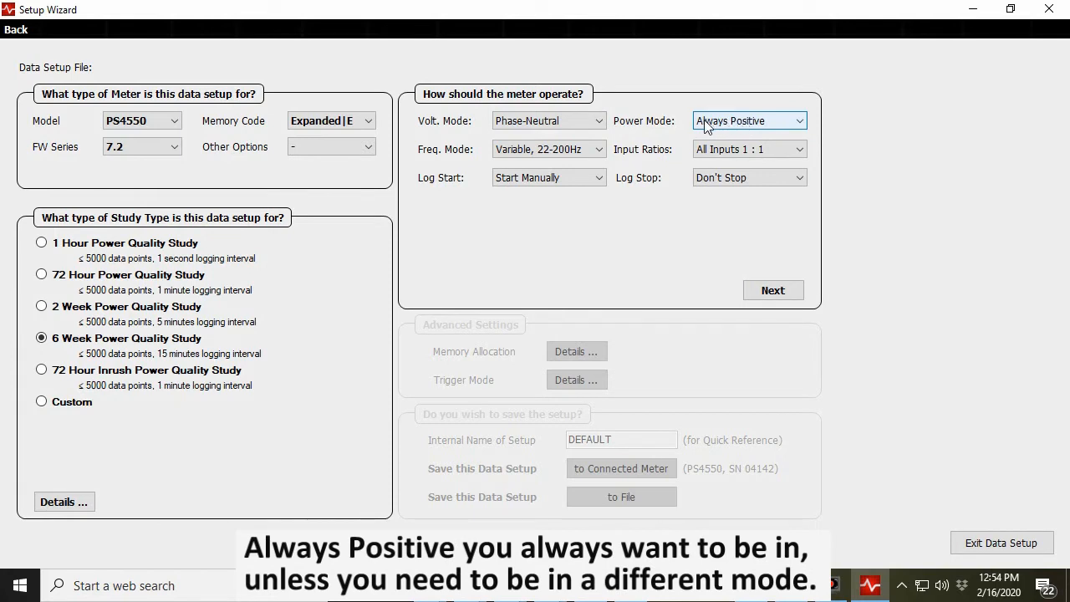
{"action": "left_click", "coordinate": [798, 124]}
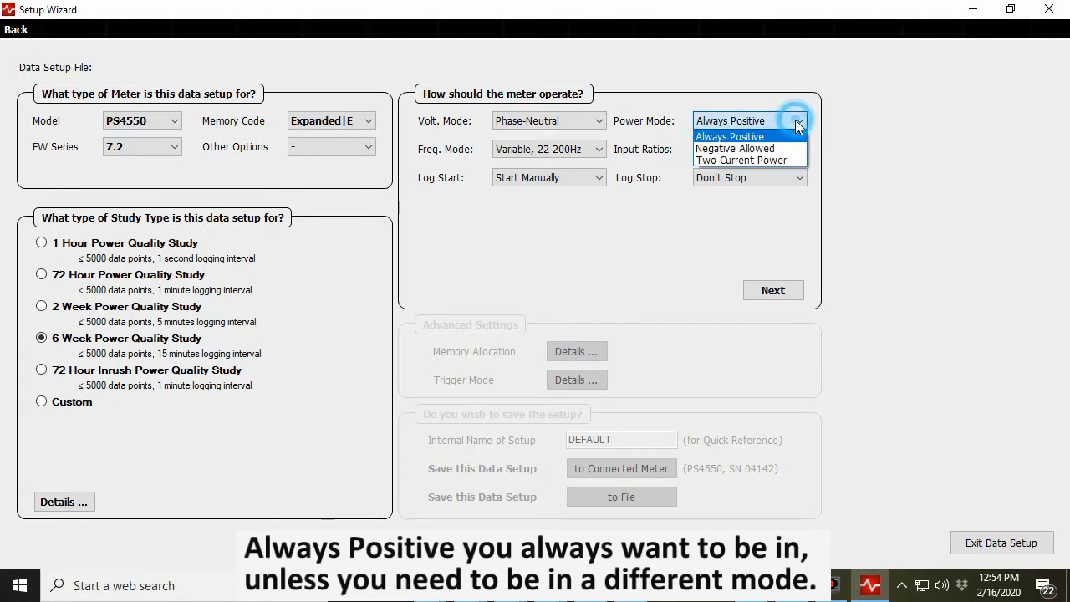
{"action": "left_click", "coordinate": [797, 126]}
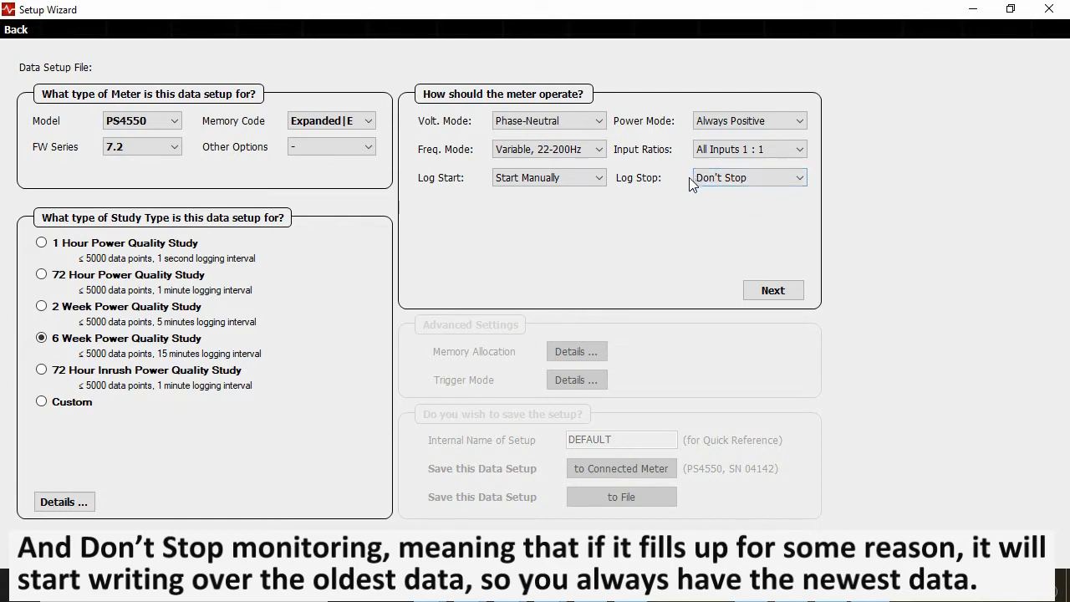
{"action": "left_click", "coordinate": [763, 290]}
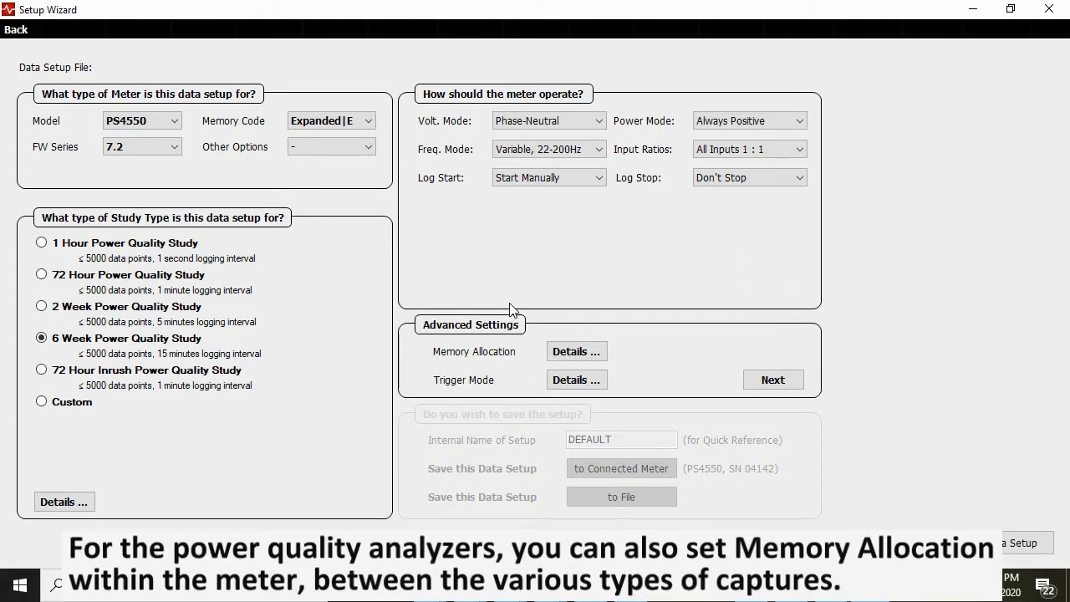
Review the memory allocation and both trigger modes, Percent to Standard and Fixed Trigger Level, leaving each dialog without accepting.
{"action": "left_click", "coordinate": [575, 352]}
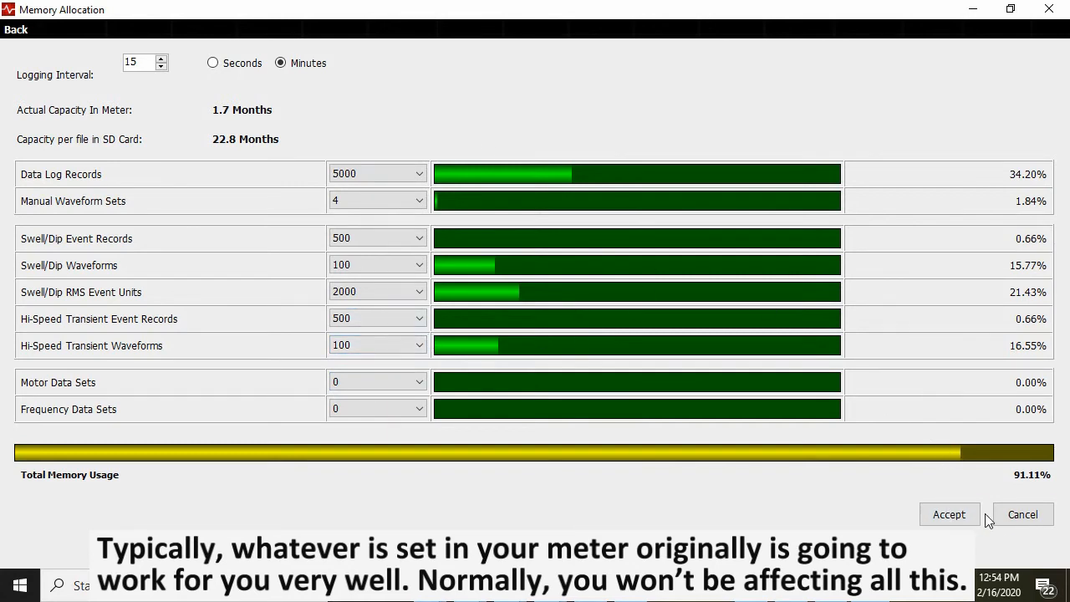
{"action": "left_click", "coordinate": [1010, 514]}
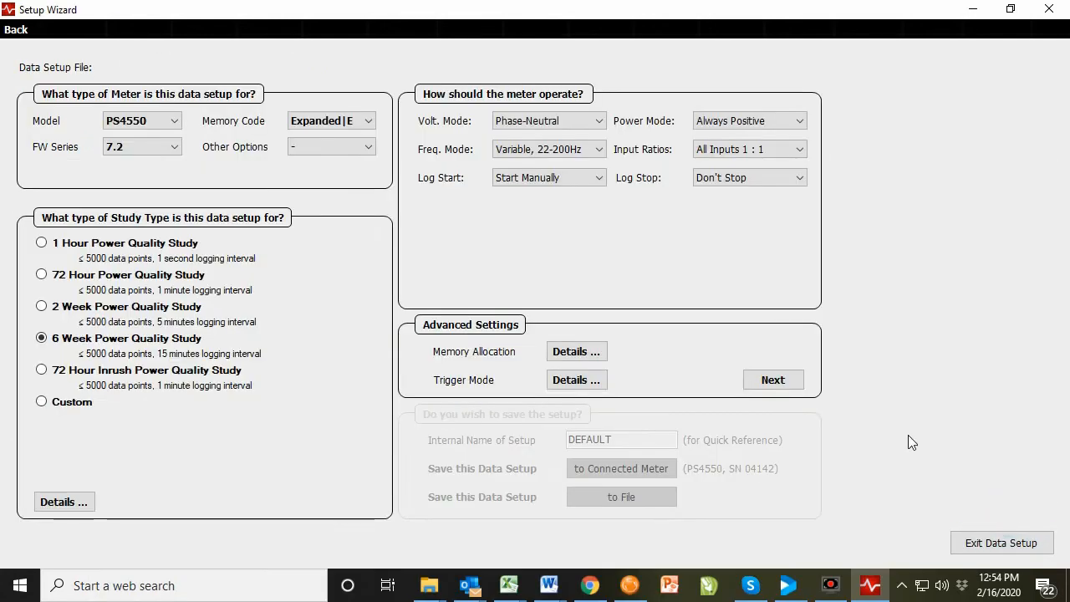
{"action": "left_click", "coordinate": [576, 382]}
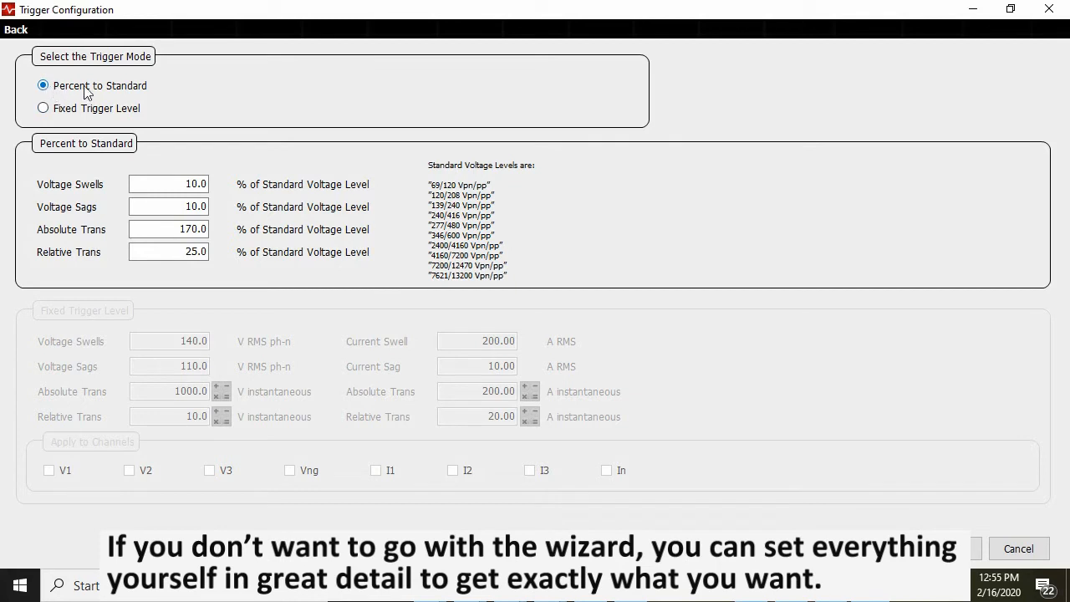
{"action": "left_click", "coordinate": [42, 108]}
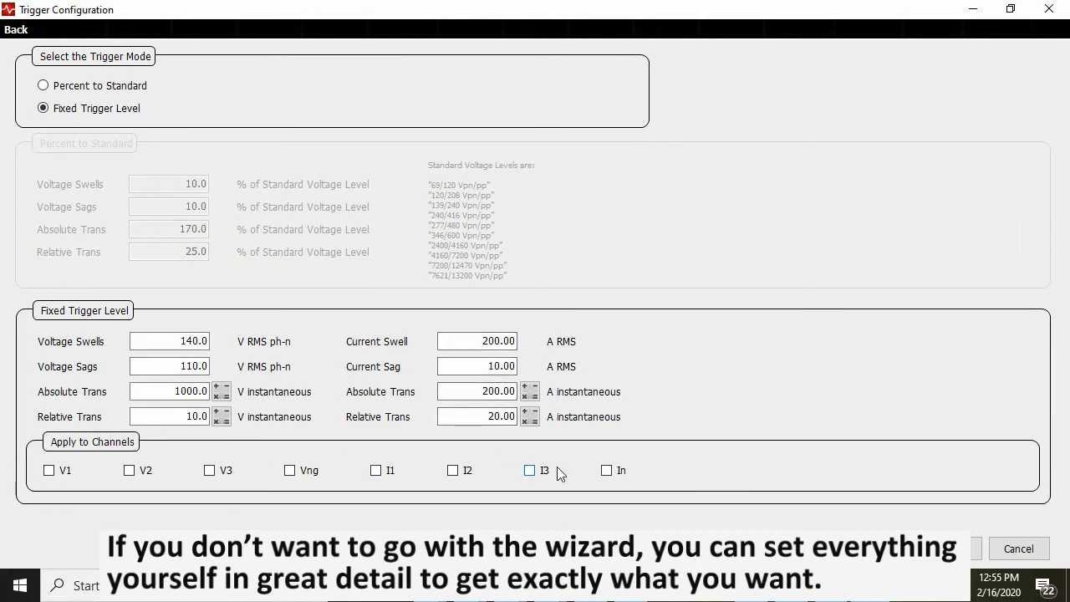
{"action": "left_click", "coordinate": [43, 85]}
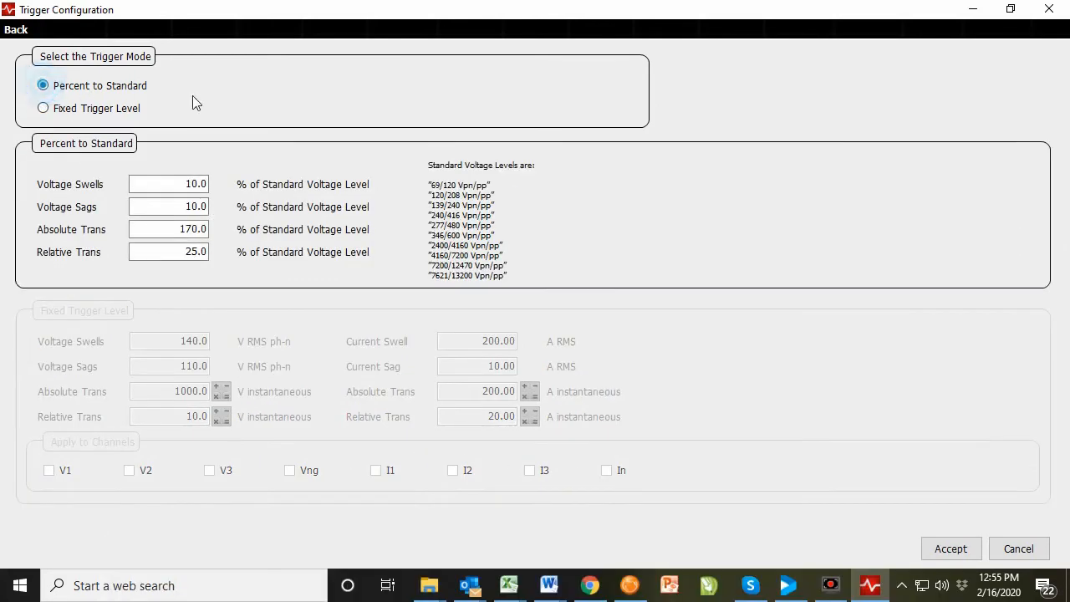
{"action": "left_click", "coordinate": [1019, 549]}
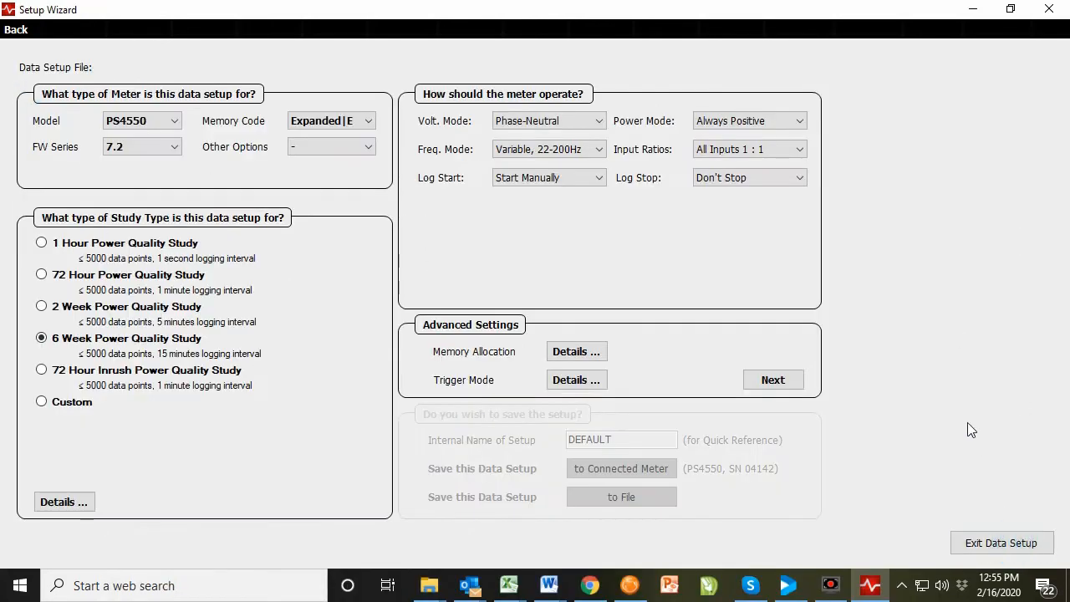
Proceed to the save options and set the setup's internal name to "tutorial".
{"action": "left_click", "coordinate": [771, 382]}
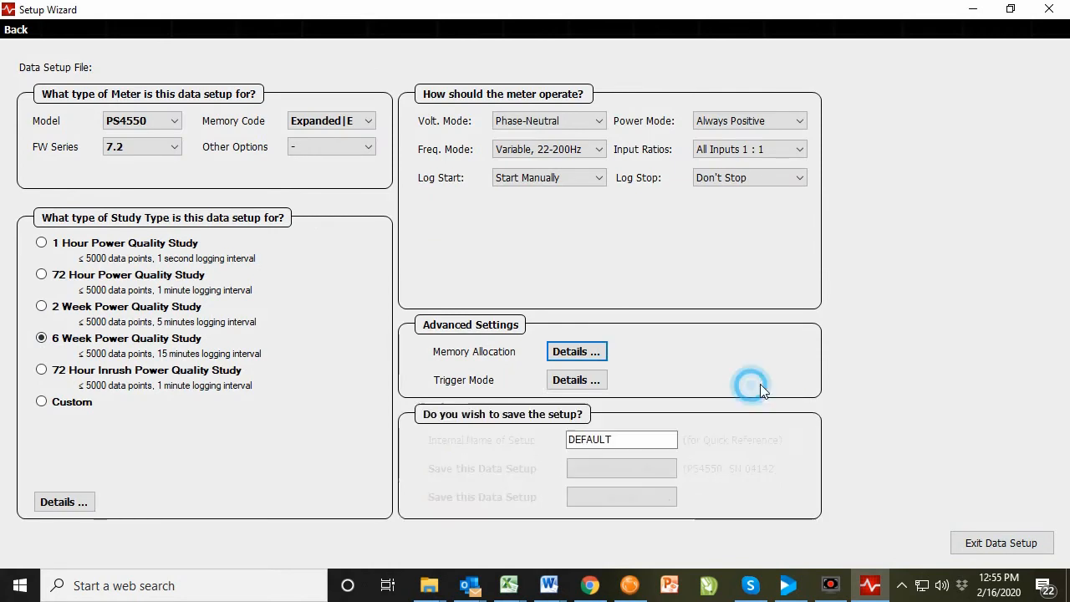
{"action": "double_click", "coordinate": [617, 439]}
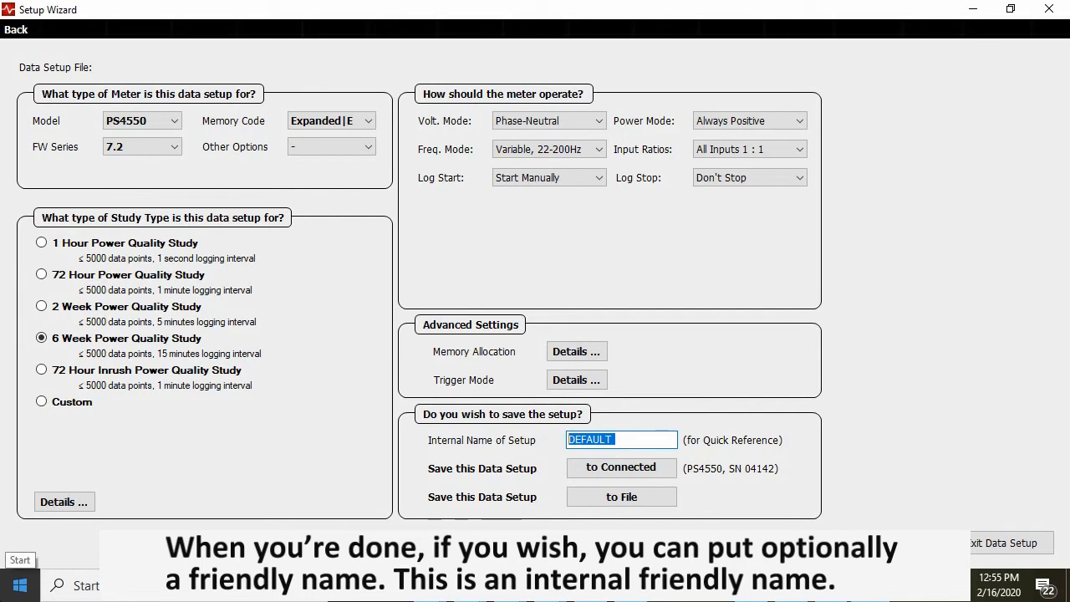
{"action": "type", "text": "tutorial"}
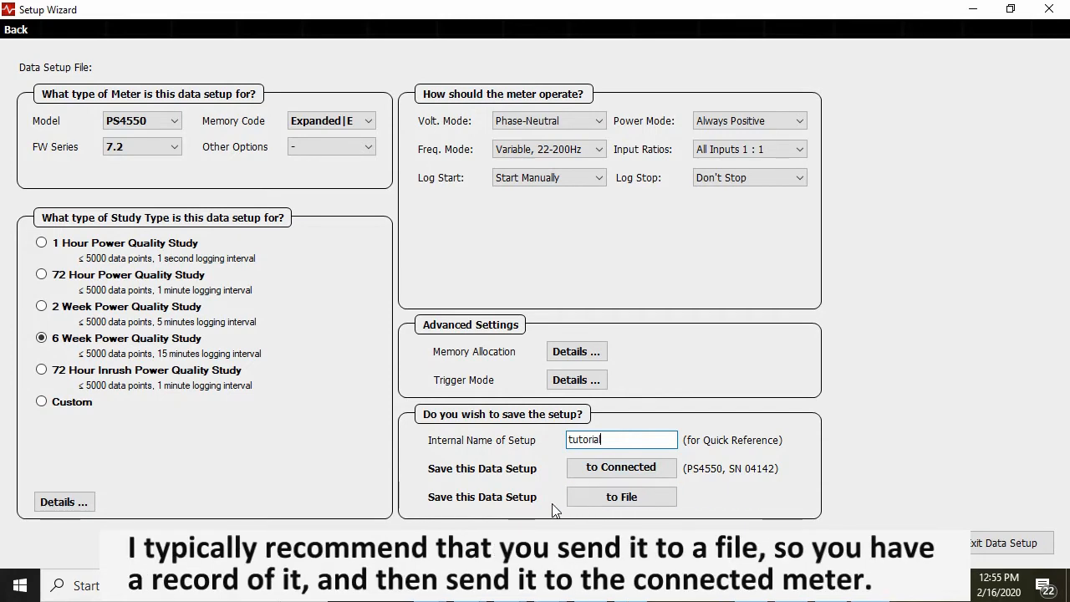
Save the data setup to the connected PS4550 meter, agreeing to overwrite its existing setup and recorded data.
{"action": "left_click", "coordinate": [608, 470]}
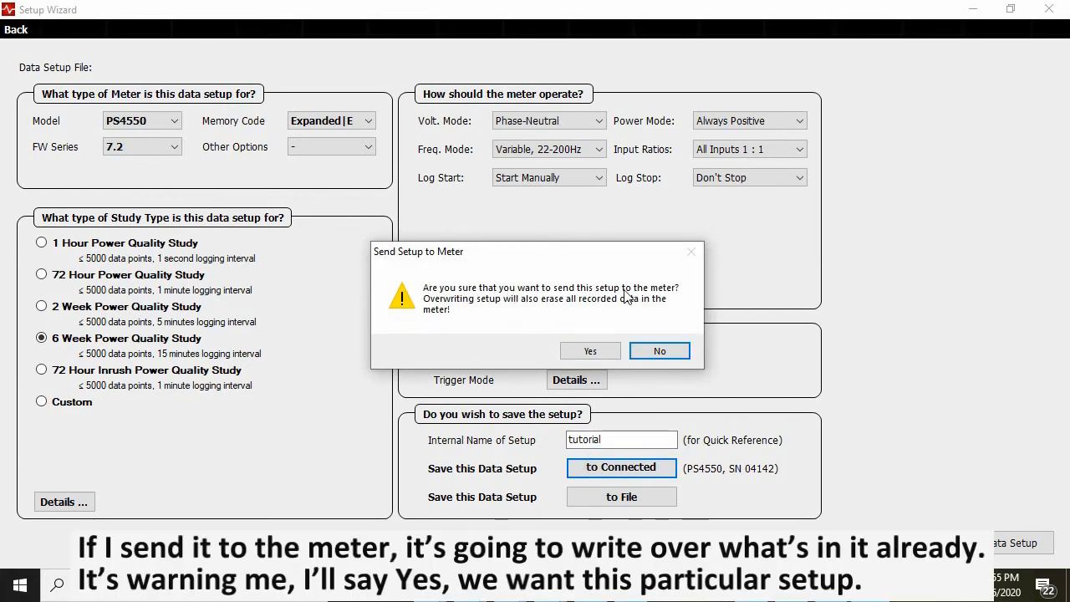
{"action": "left_click", "coordinate": [589, 351]}
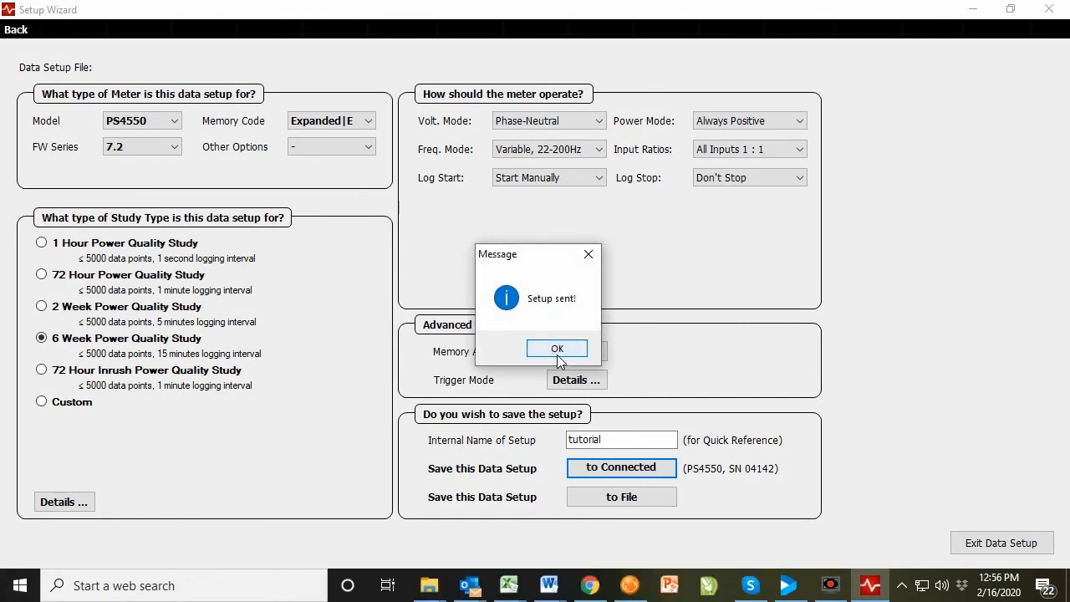
{"action": "left_click", "coordinate": [557, 354]}
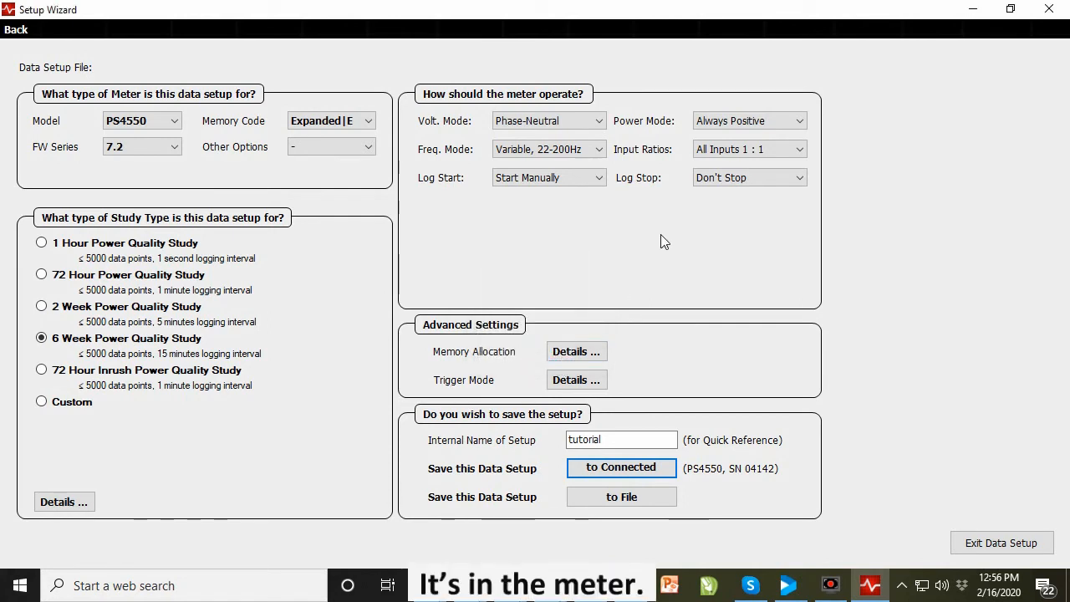
Leave the setup wizard and open the virtual meter for remote control of the connected PS4550.
{"action": "left_click", "coordinate": [10, 31]}
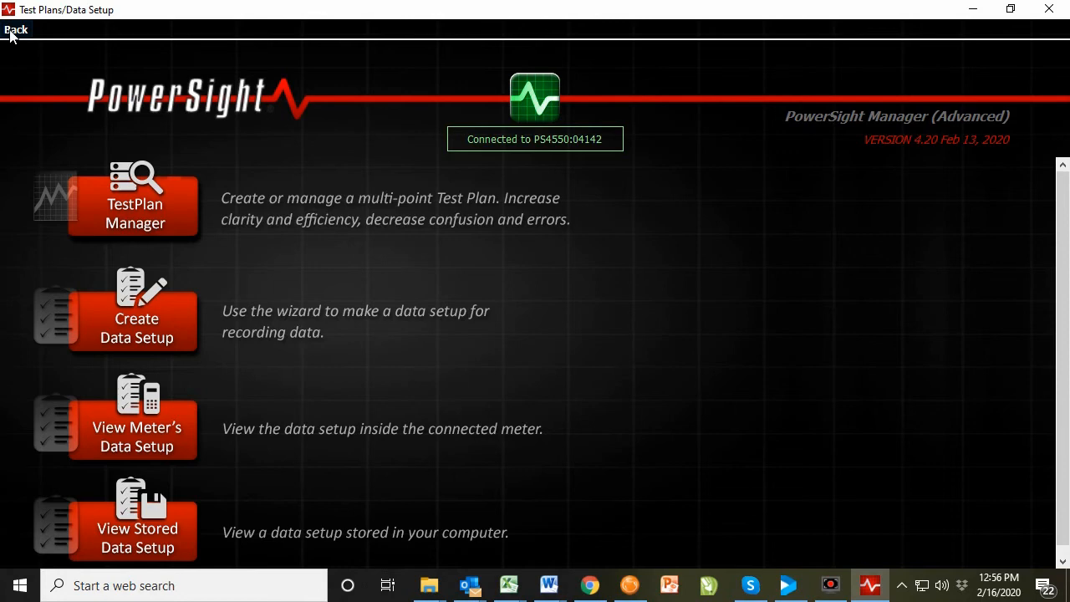
{"action": "left_click", "coordinate": [10, 31]}
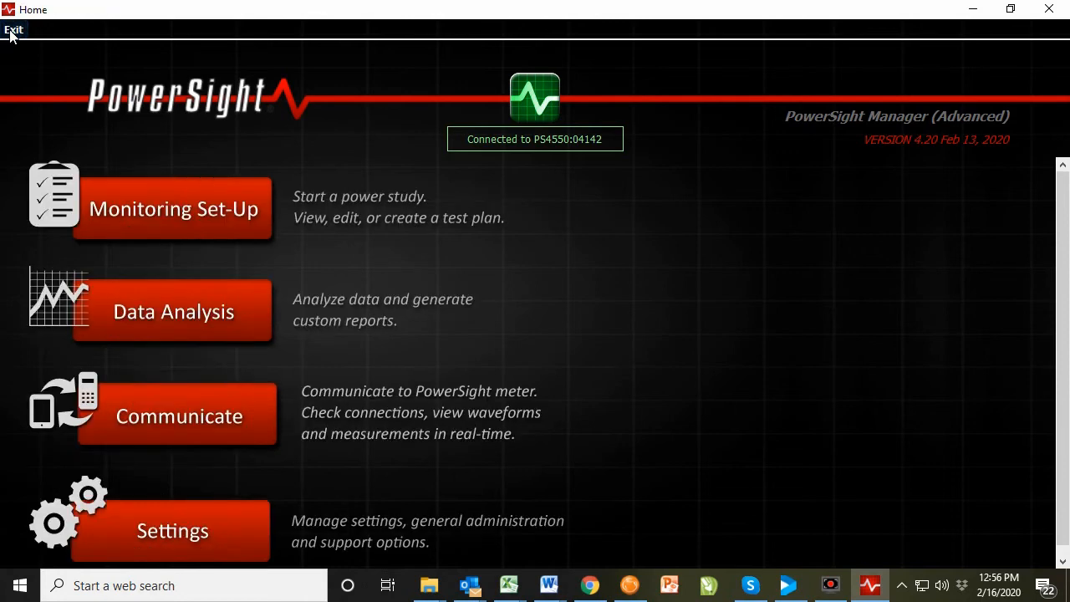
{"action": "left_click", "coordinate": [164, 431]}
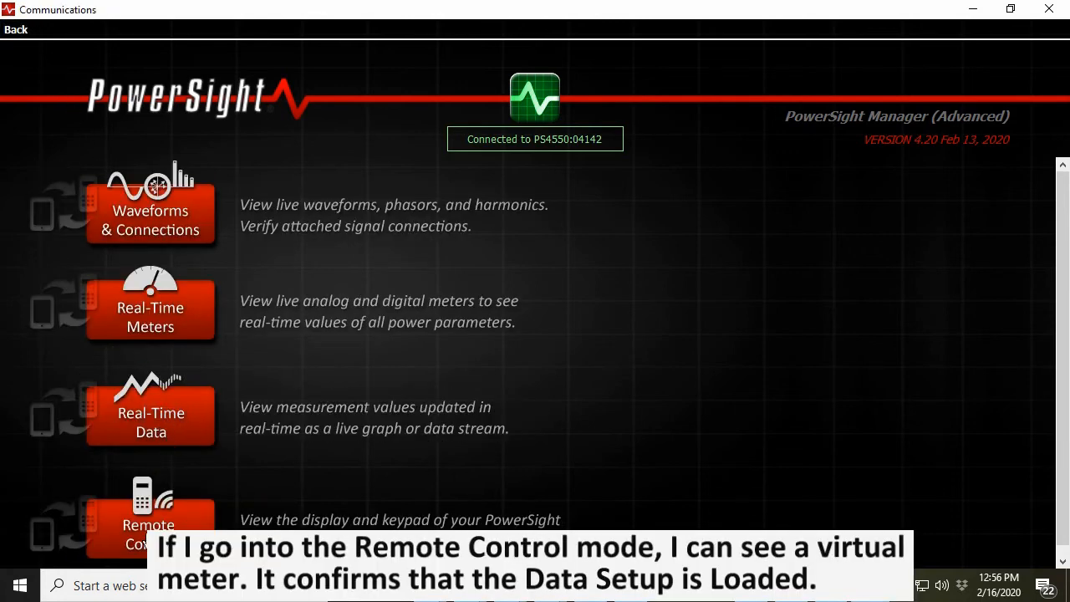
{"action": "left_click", "coordinate": [149, 515]}
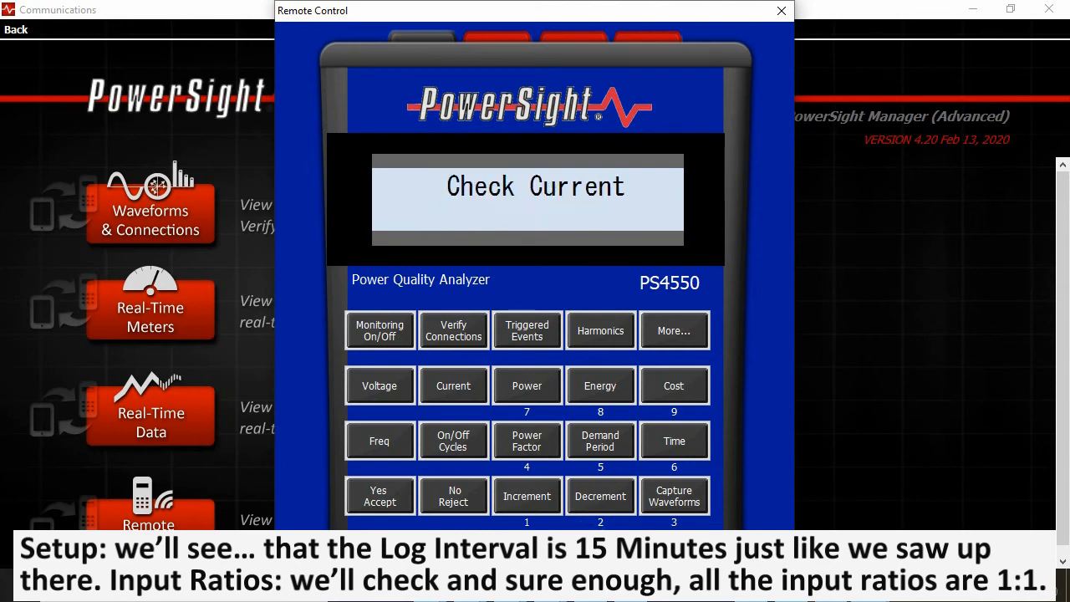
Check the current input ratios for I1, I2, I3 and In, and the voltage input ratios on the virtual meter.
{"action": "left_click", "coordinate": [379, 507]}
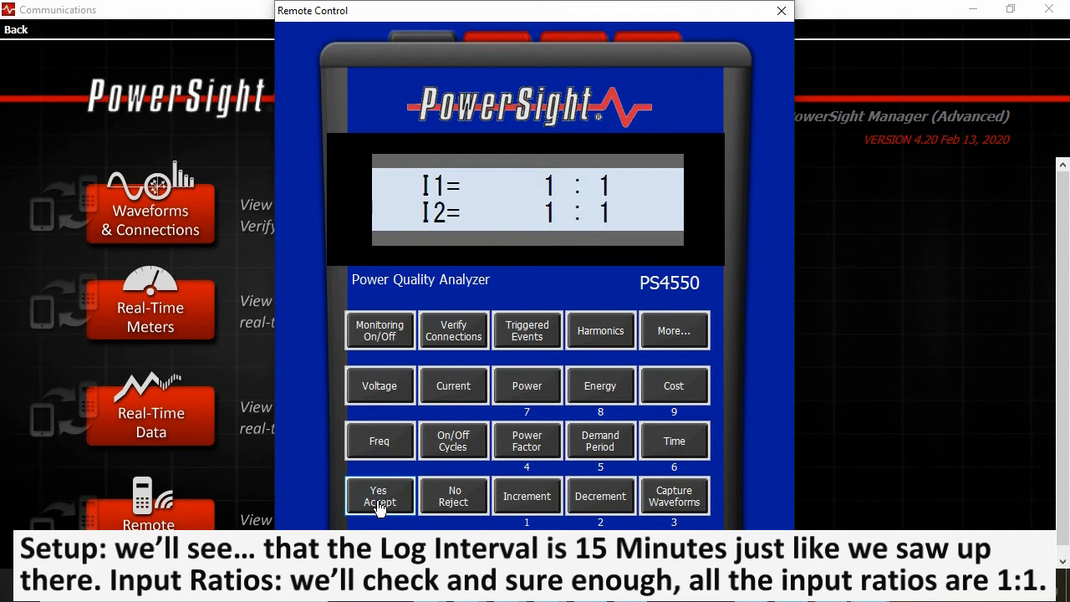
{"action": "left_click", "coordinate": [379, 508]}
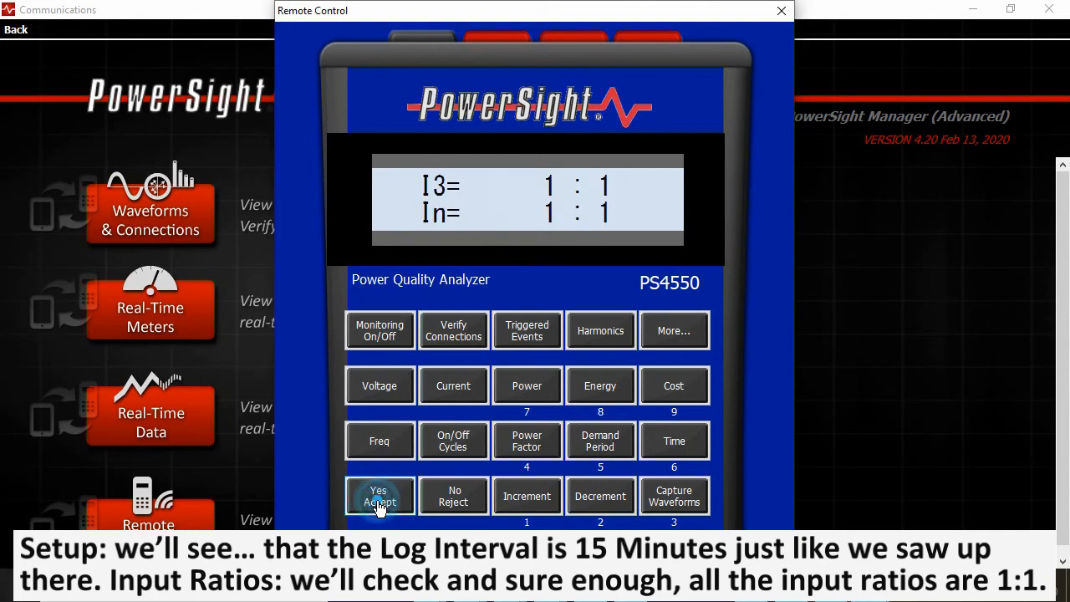
{"action": "left_click", "coordinate": [379, 506]}
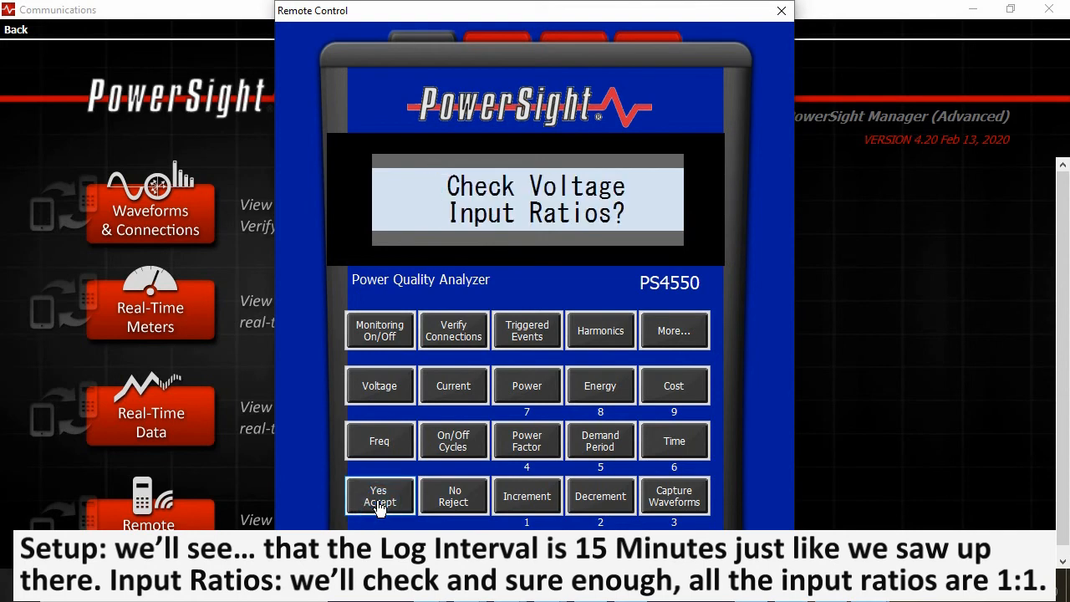
{"action": "left_click", "coordinate": [379, 507]}
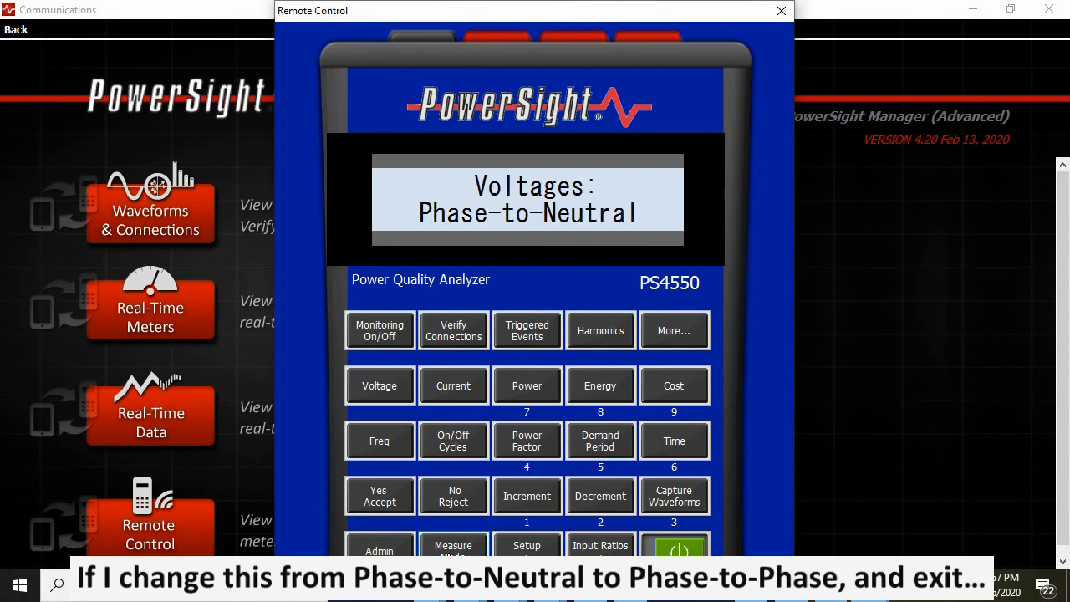
Change the meter's voltage measurement mode to Phase-to-Phase and close the virtual meter.
{"action": "left_click", "coordinate": [443, 507]}
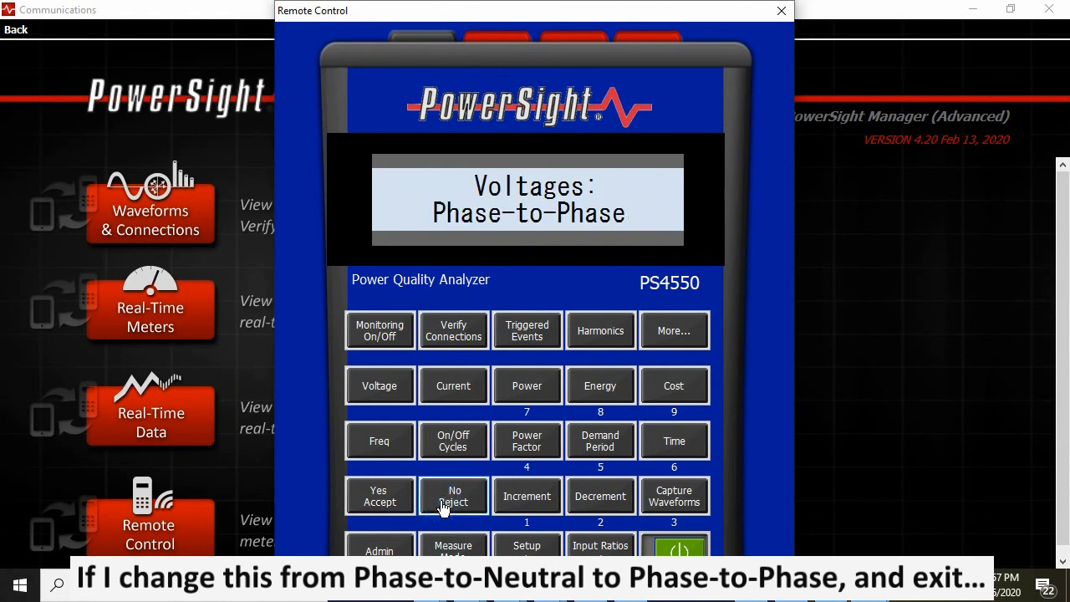
{"action": "left_click", "coordinate": [391, 504]}
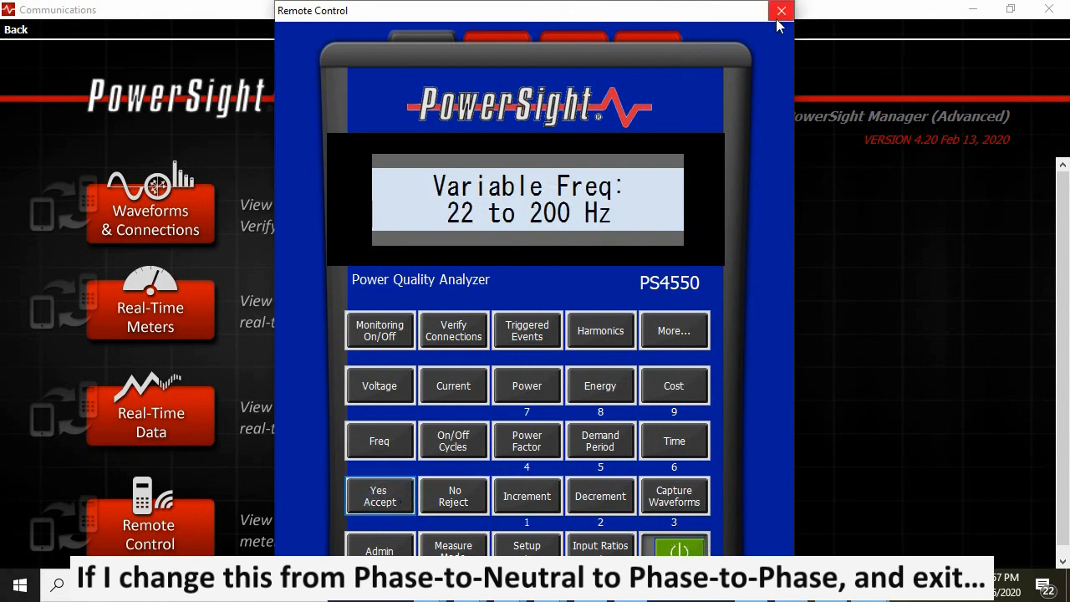
{"action": "left_click", "coordinate": [679, 549]}
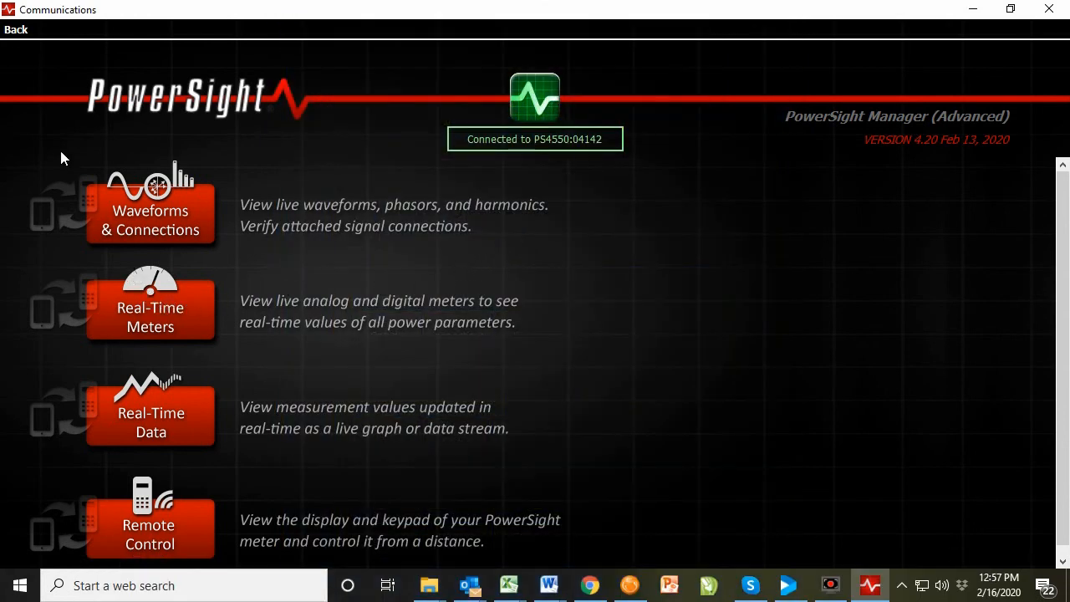
Return to the monitoring set-up area and view the data setup stored inside the connected meter.
{"action": "left_click", "coordinate": [15, 31]}
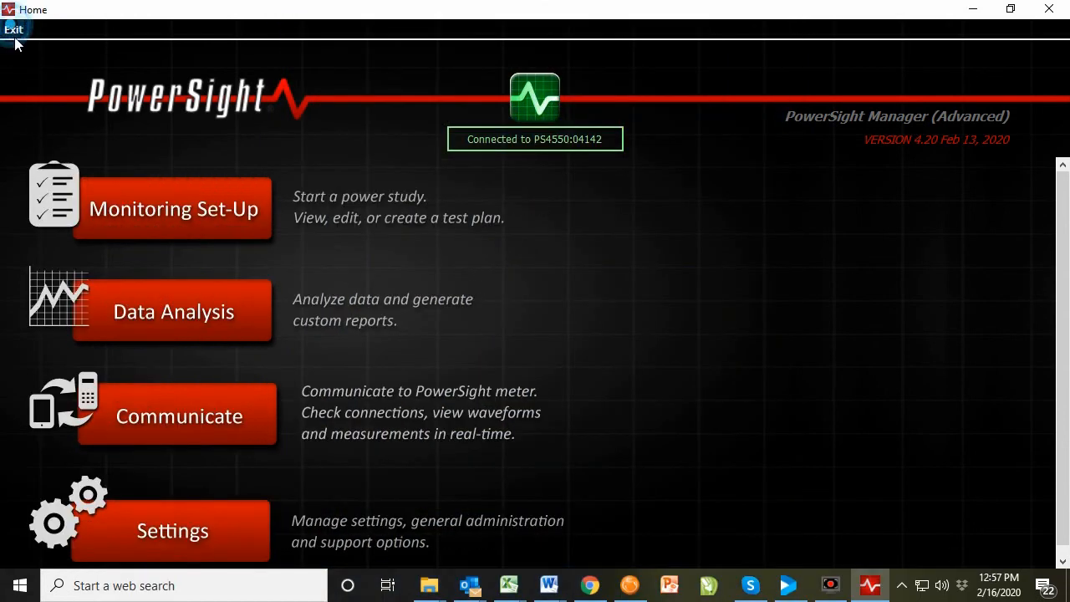
{"action": "left_click", "coordinate": [142, 211]}
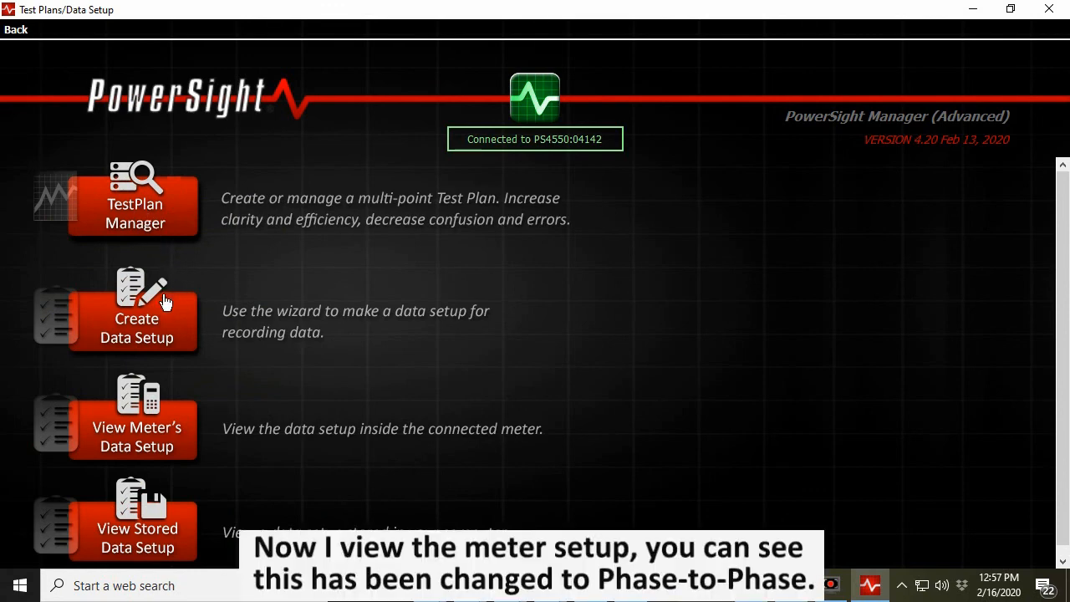
{"action": "left_click", "coordinate": [139, 437]}
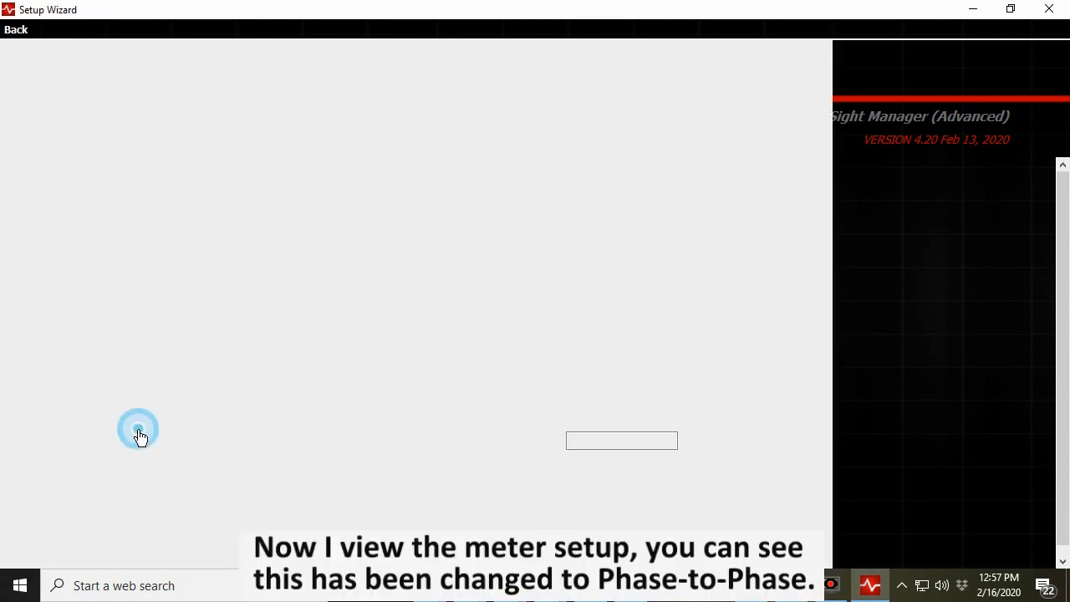